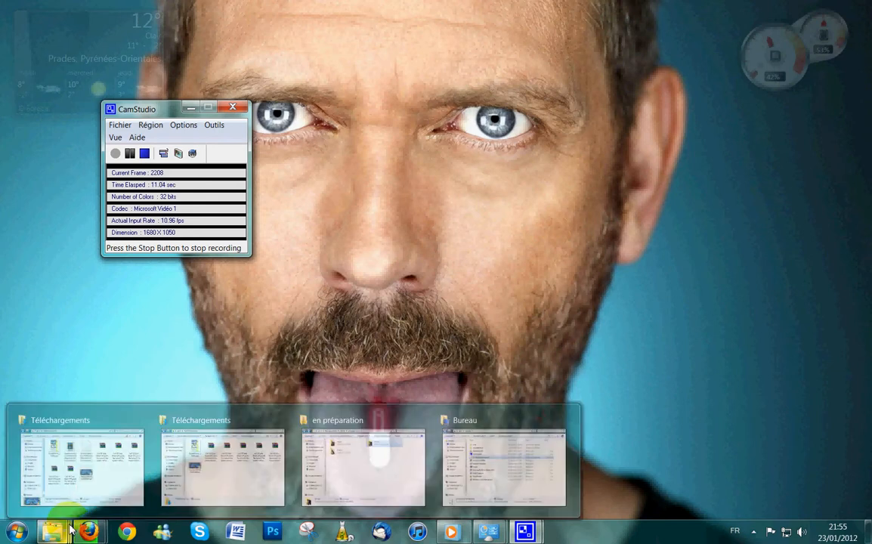
View the pictures in the house folder under theme\en préparation, and minimize the folder window.
left_click(15, 532)
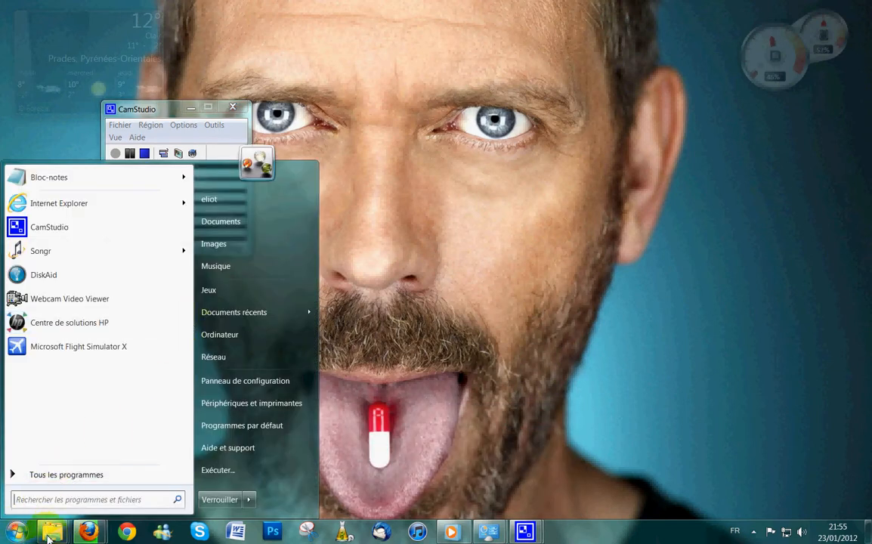
left_click(51, 532)
mouse_move(326, 450)
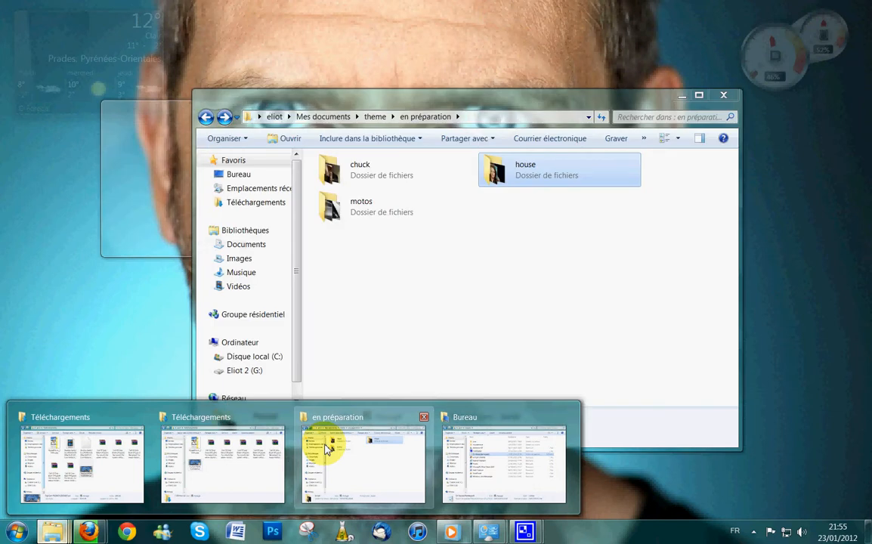
left_click(349, 450)
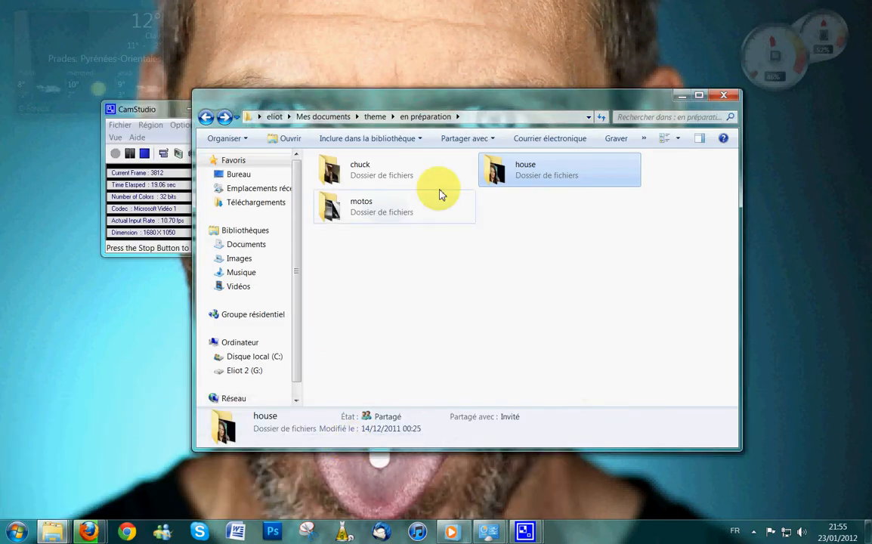
mouse_move(560, 183)
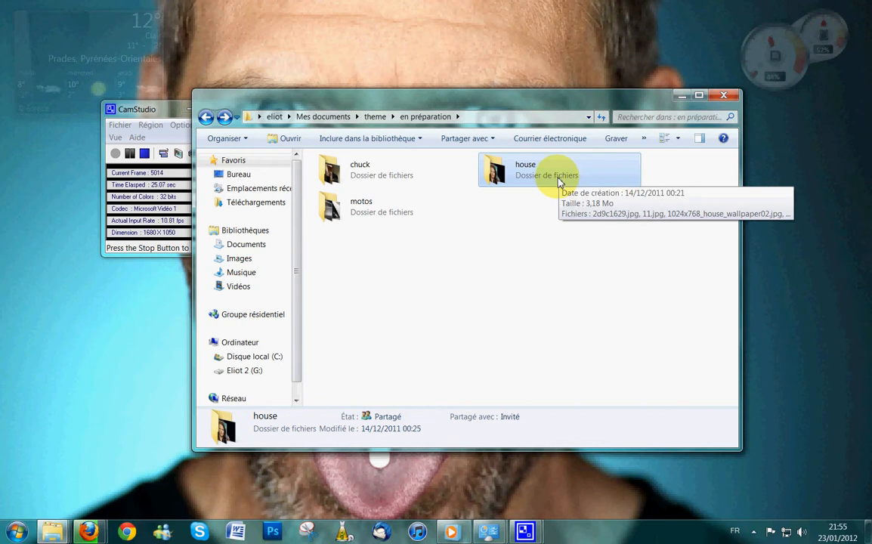
double_click(560, 183)
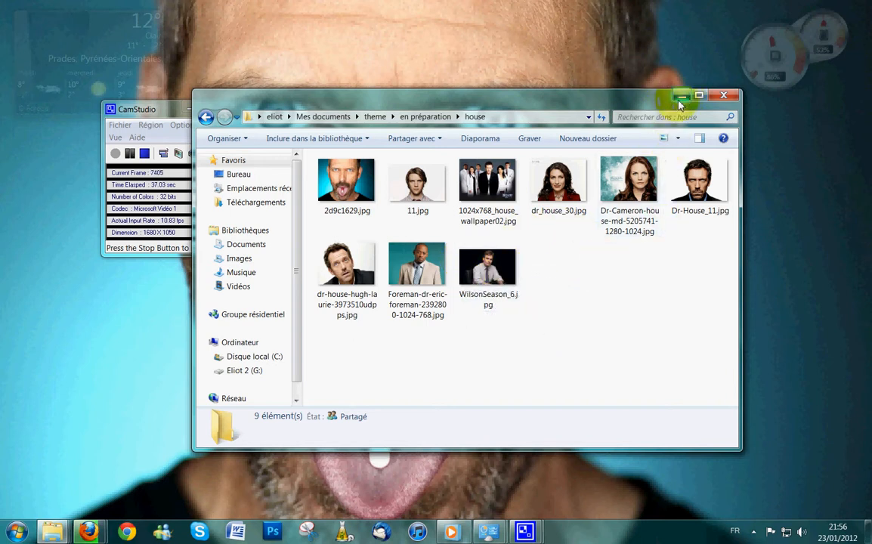
left_click(205, 115)
left_click(681, 97)
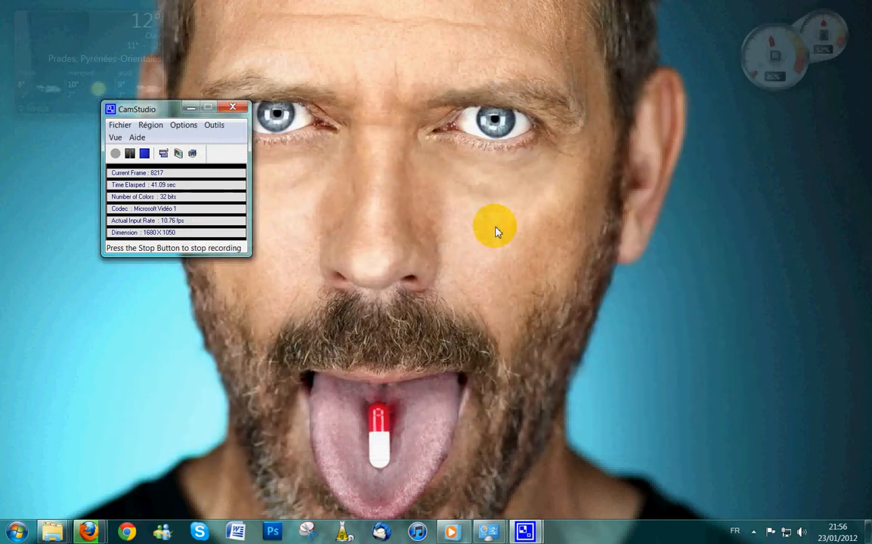
Open the desktop background settings from the desktop's Personnaliser options.
right_click(497, 232)
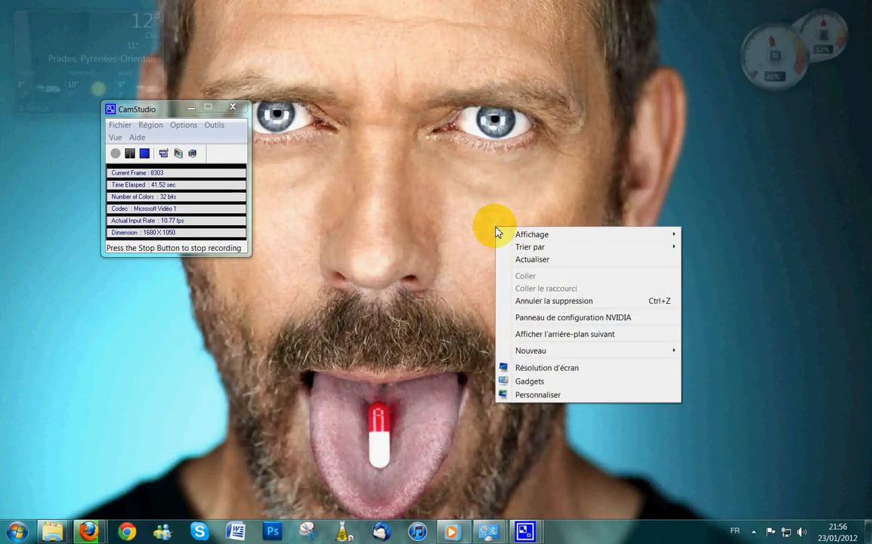
left_click(553, 399)
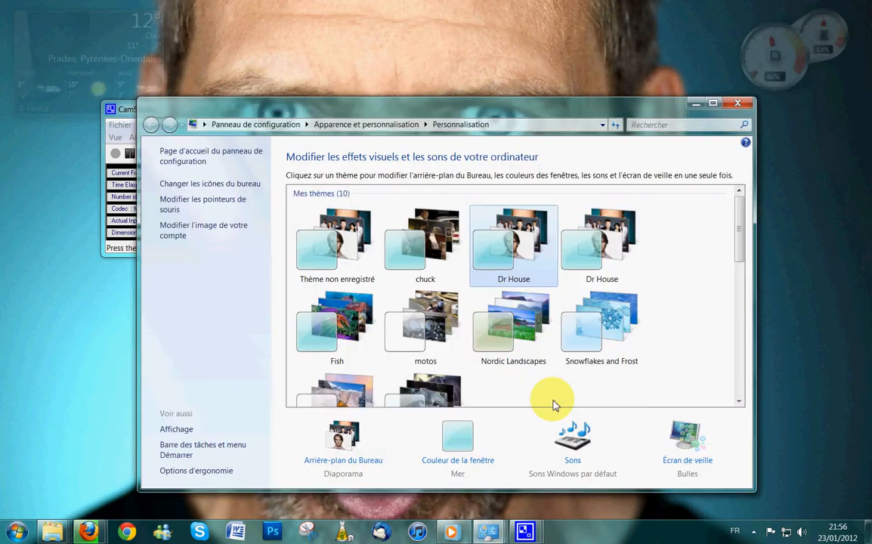
left_click(333, 468)
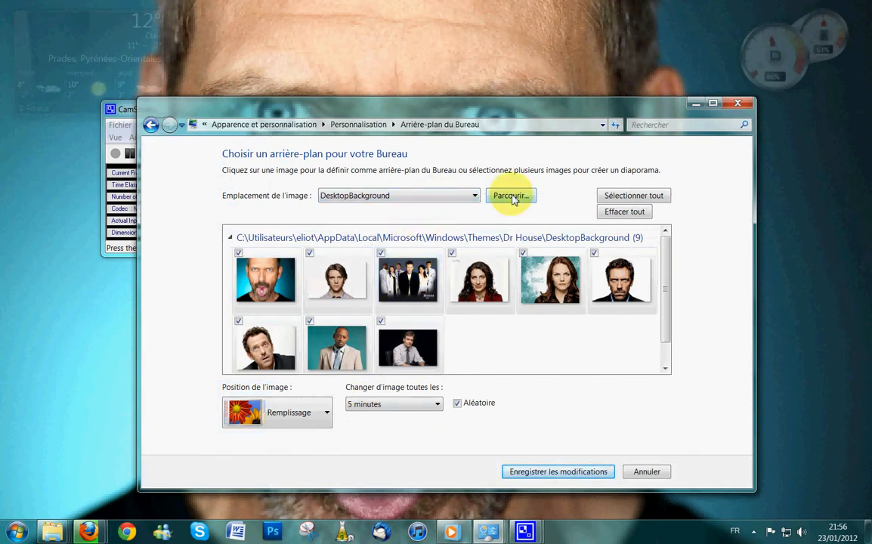
Set the background picture location to the house folder in Mes documents\theme\en préparation.
left_click(511, 196)
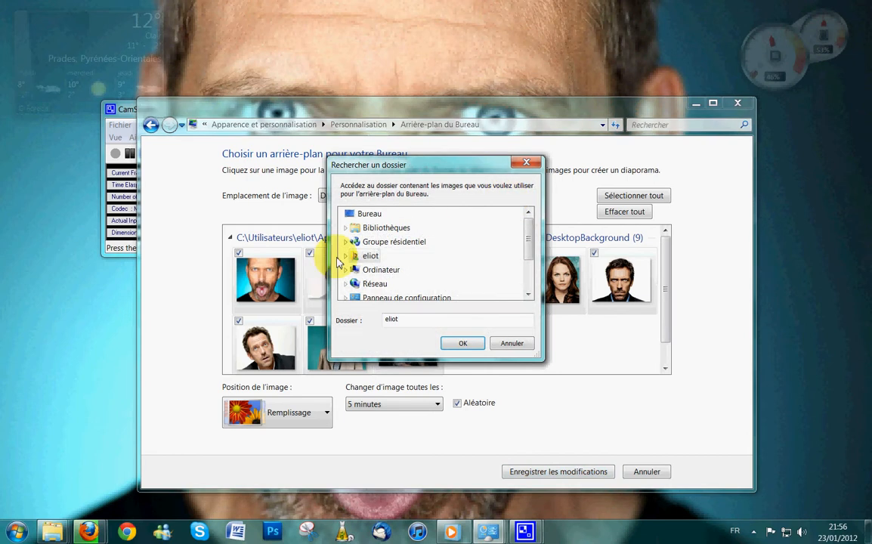
double_click(358, 256)
left_click_drag(529, 230, 538, 238)
scroll(533, 236, "down", 1)
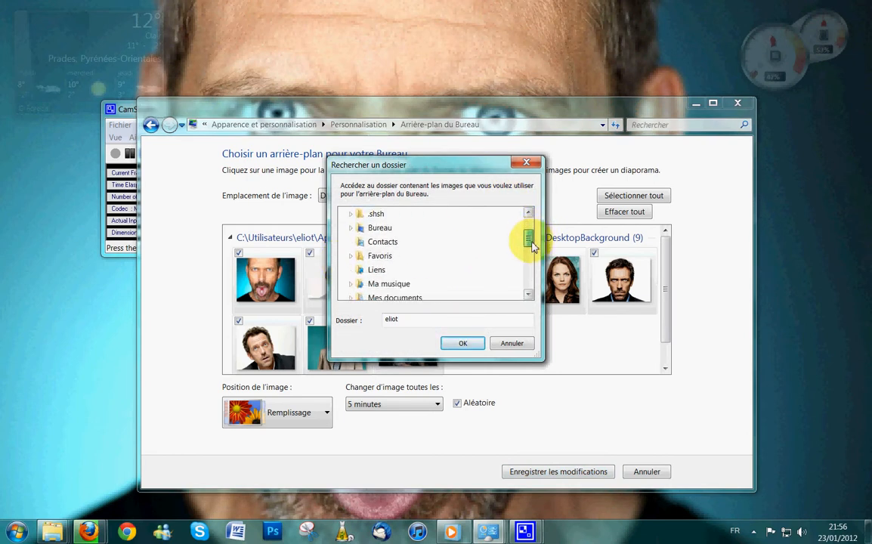
double_click(414, 298)
left_click_drag(529, 237, 527, 263)
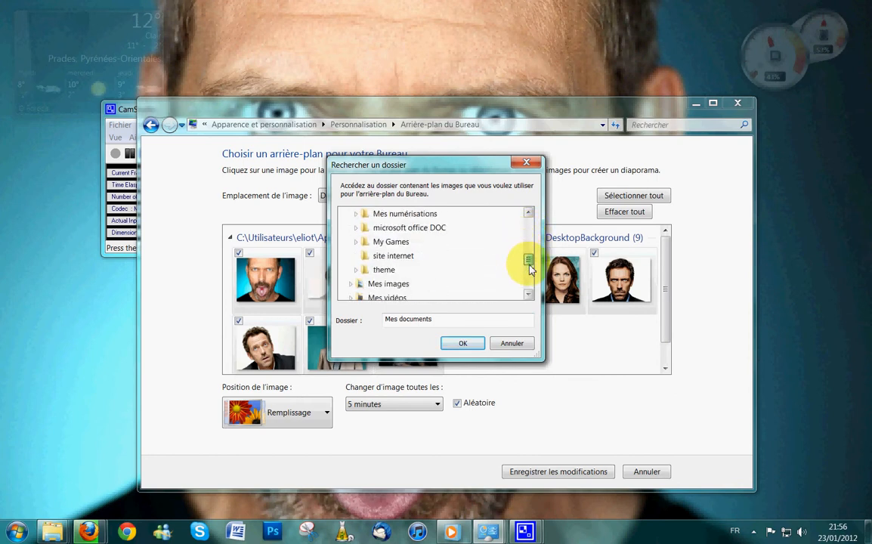
double_click(384, 271)
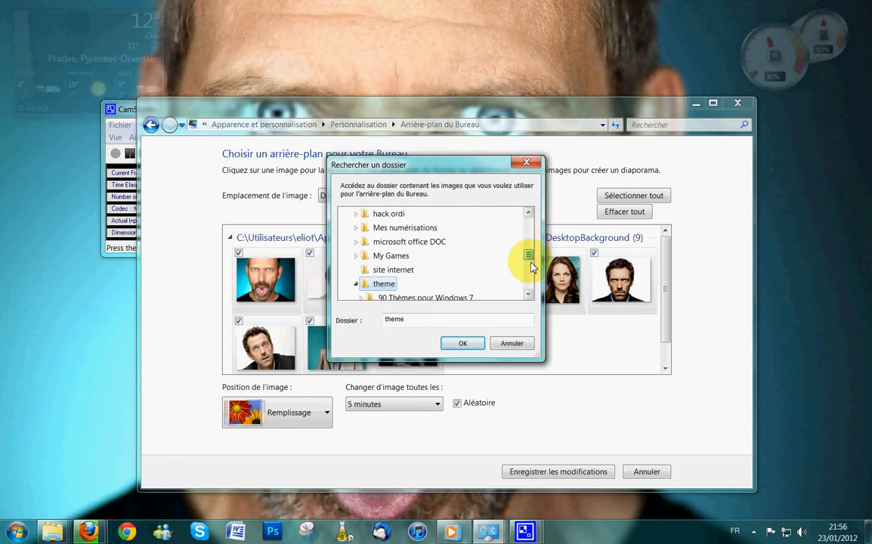
scroll(521, 266, "down", 2)
double_click(395, 256)
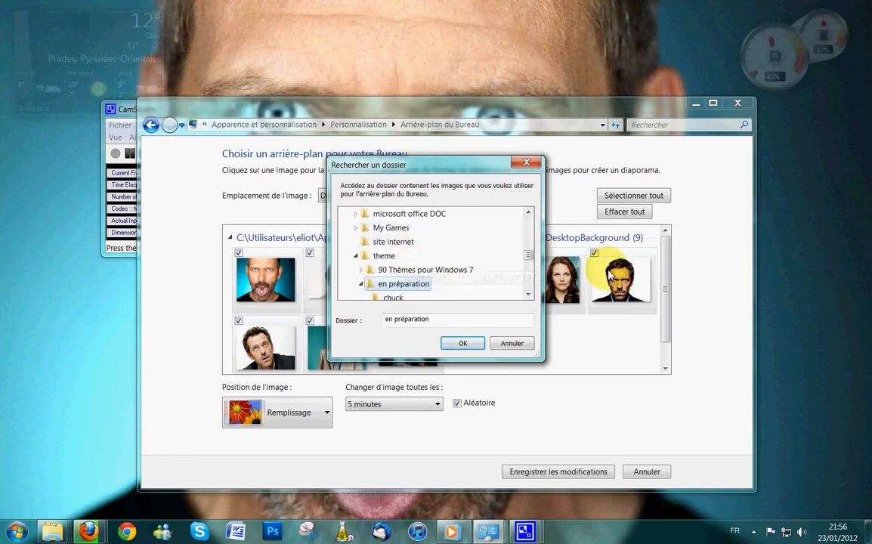
left_click_drag(529, 254, 531, 270)
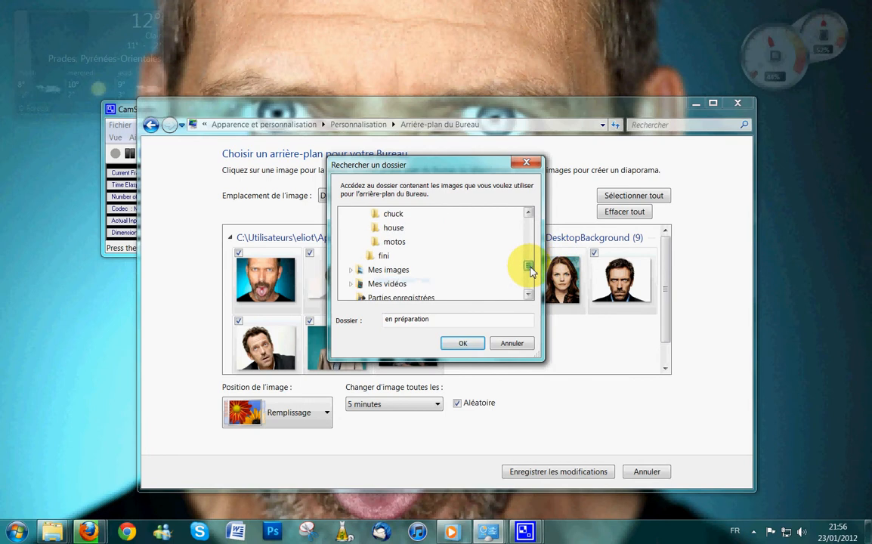
left_click(393, 230)
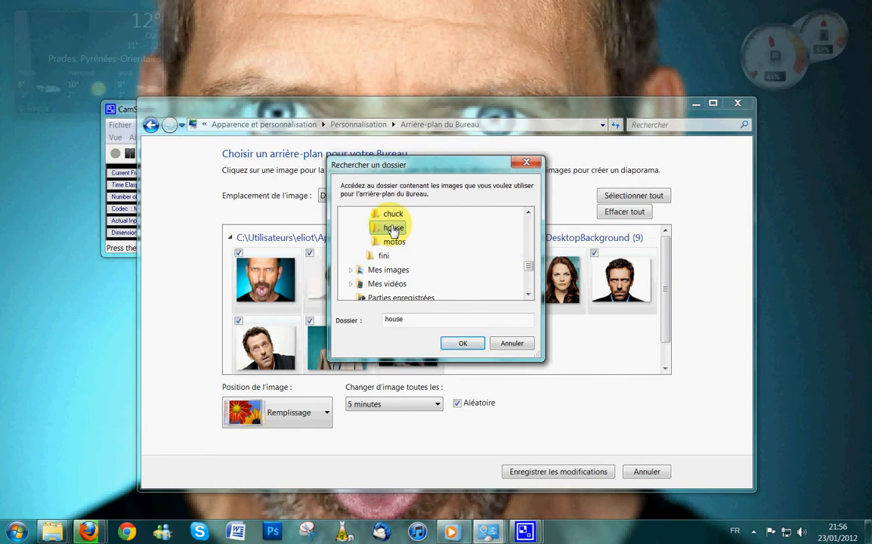
left_click(461, 344)
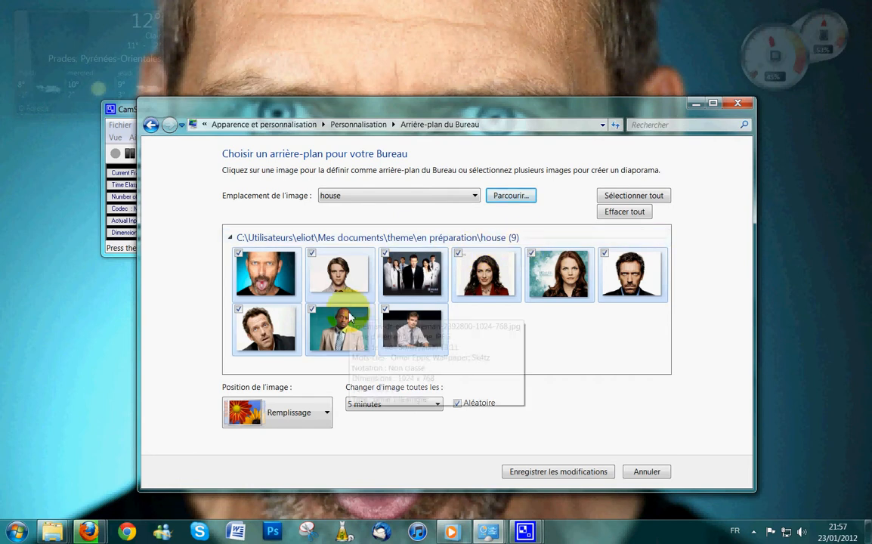
Try the Ajuster and Étirer picture positions for the background and restore Remplissage.
left_click(312, 414)
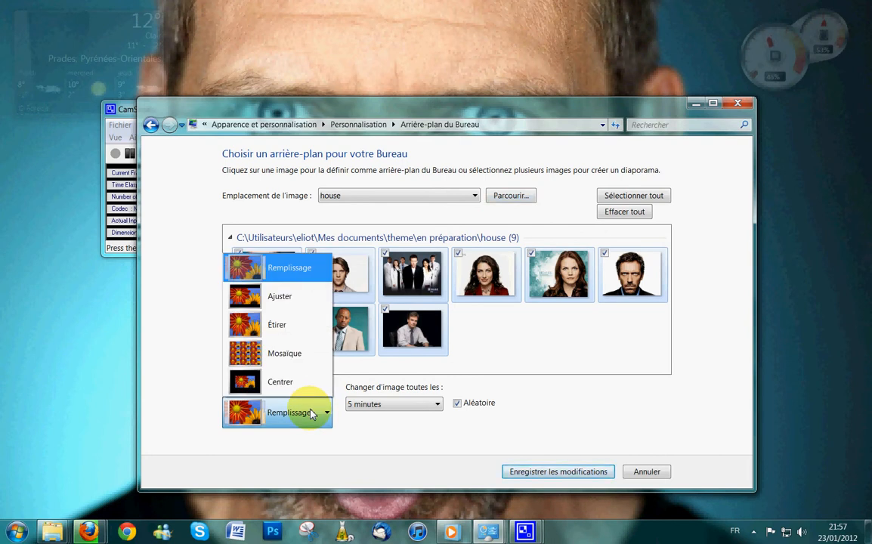
left_click(289, 306)
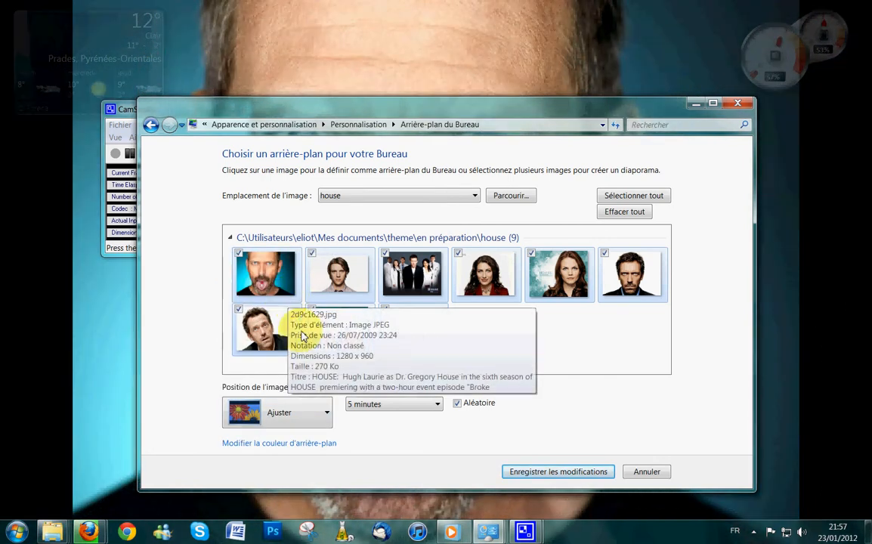
left_click(305, 418)
left_click(292, 333)
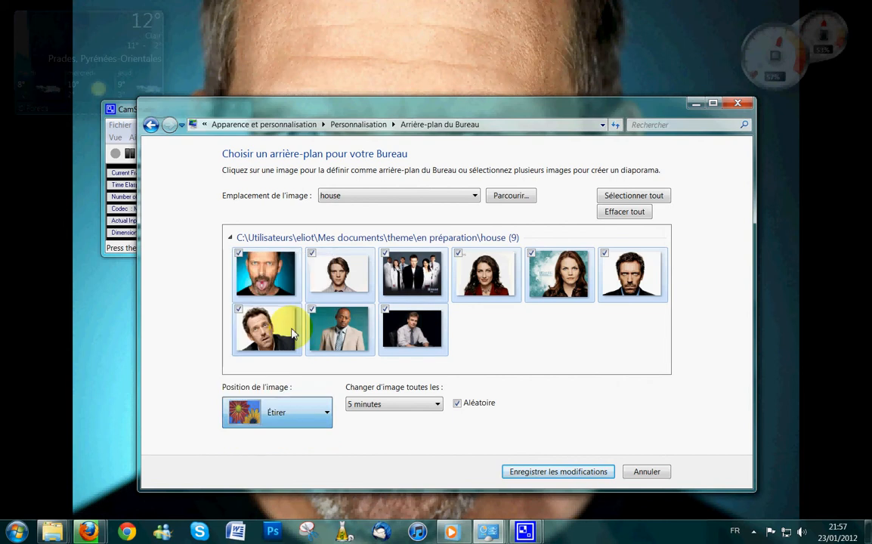
left_click(289, 415)
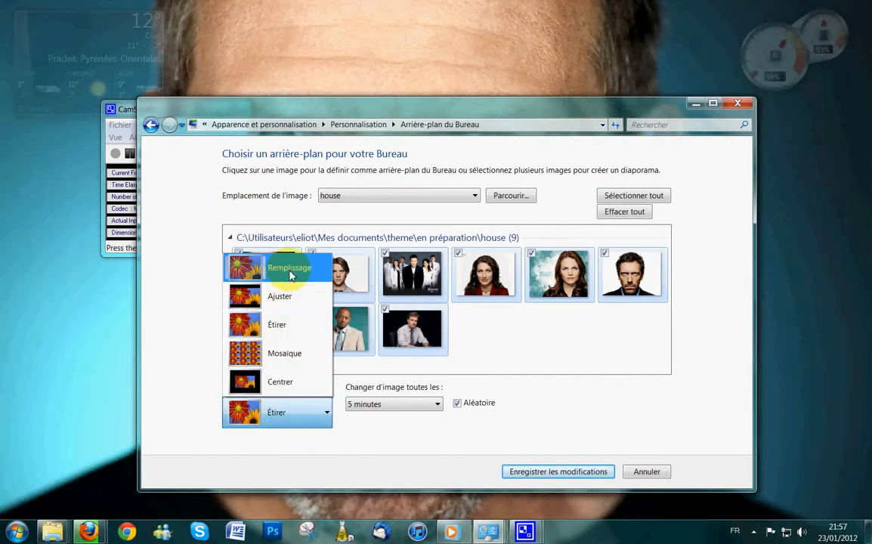
left_click(291, 269)
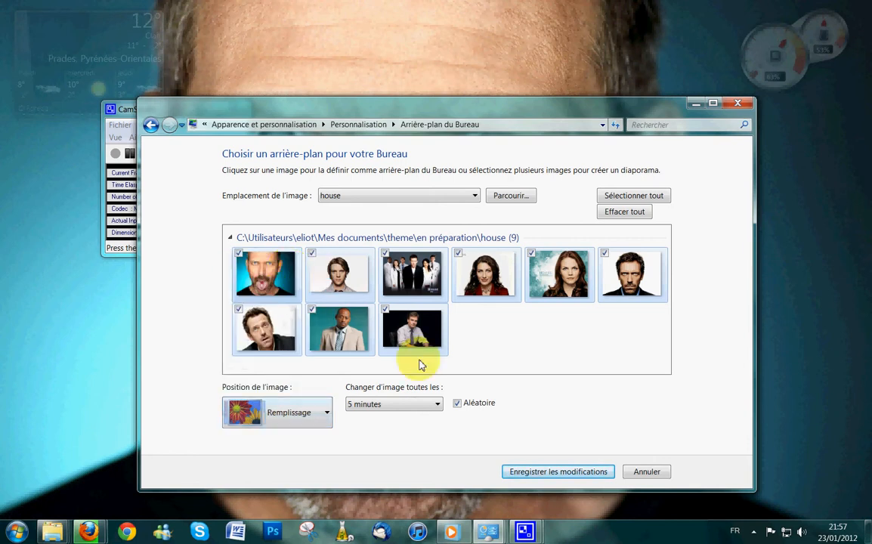
Set the background slideshow to change picture every 10 minutes and save the changes.
left_click(414, 404)
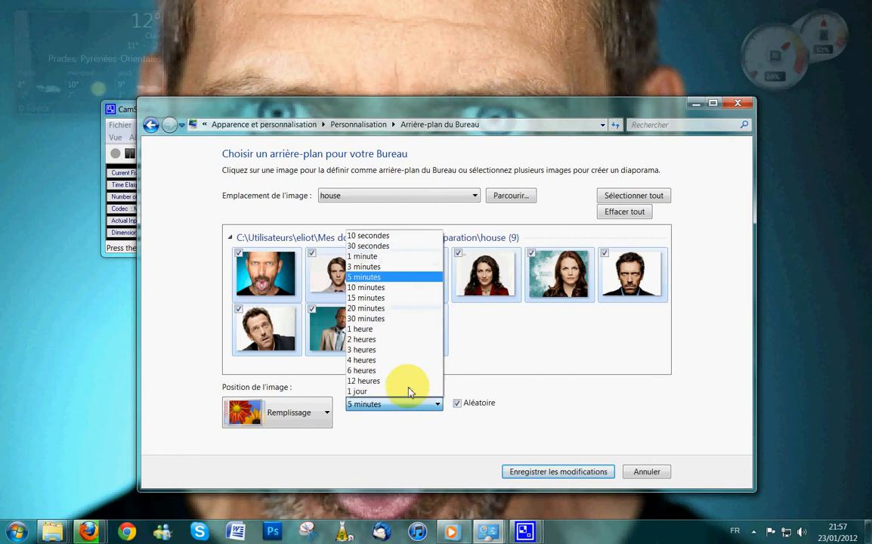
left_click(405, 287)
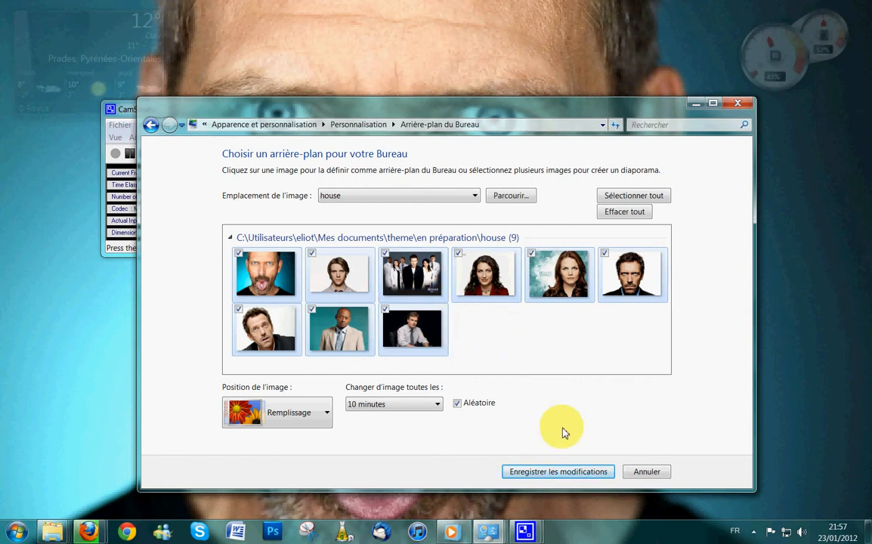
left_click(559, 471)
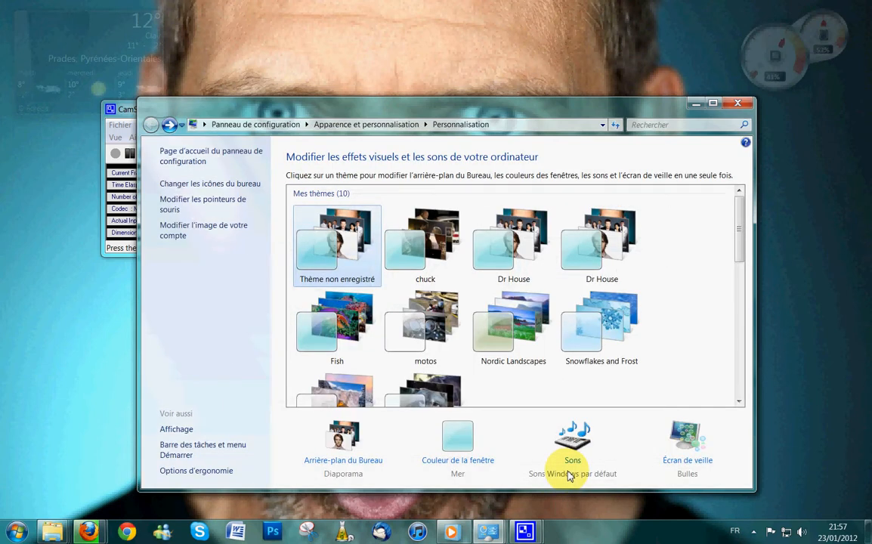
Save the unsaved theme for sharing as a theme pack named Dr House in the personal user folder.
right_click(332, 273)
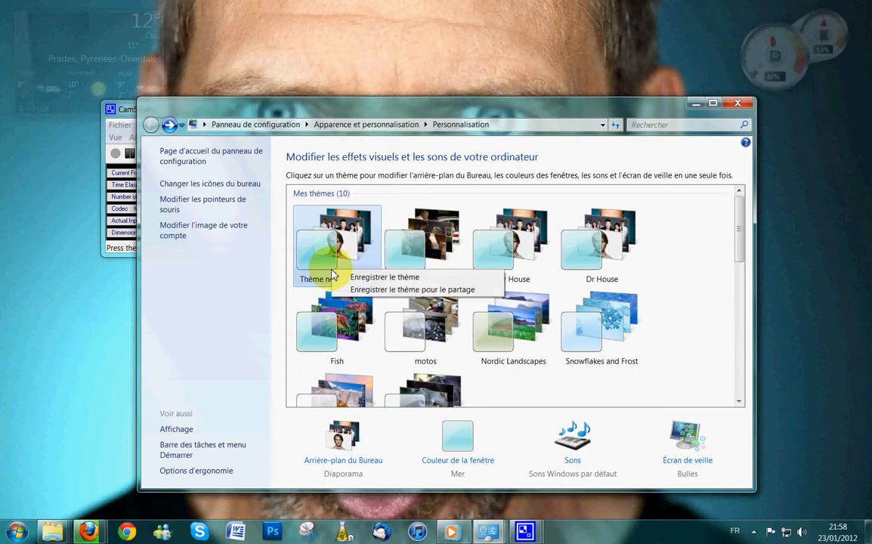
left_click(382, 290)
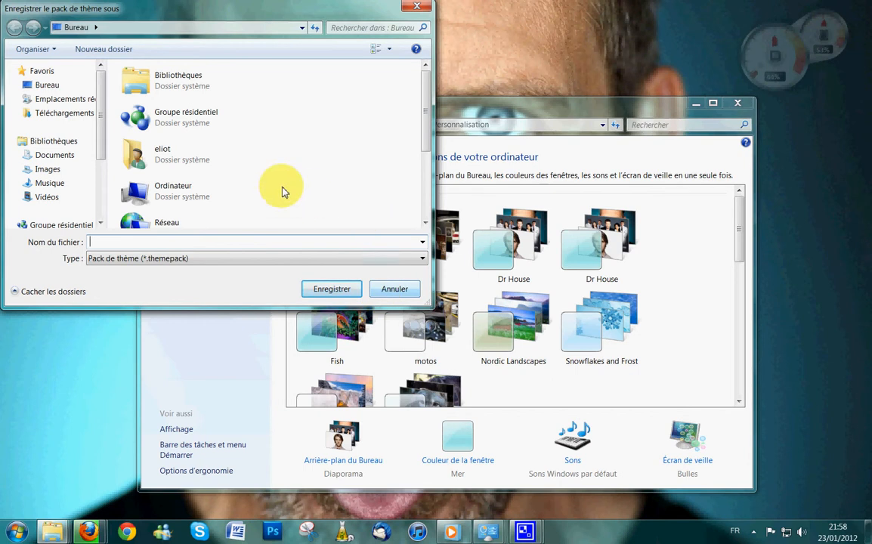
double_click(165, 150)
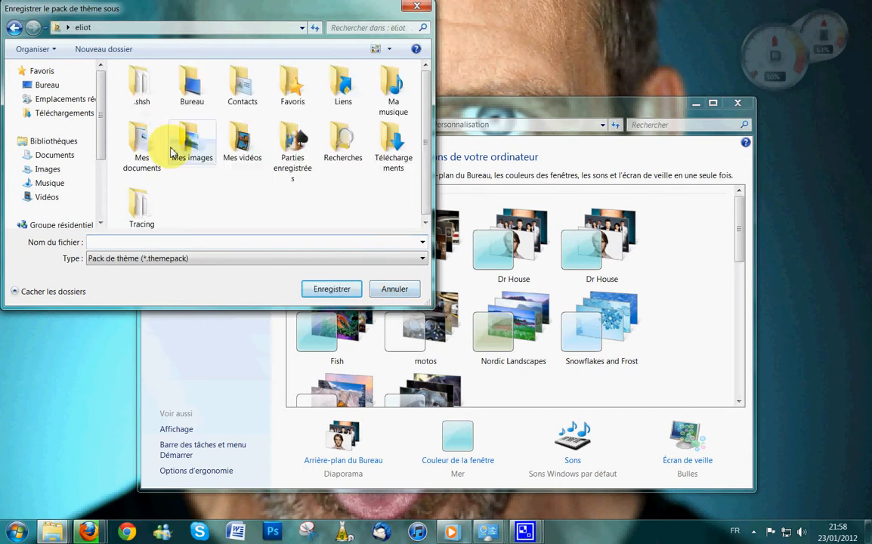
left_click(197, 242)
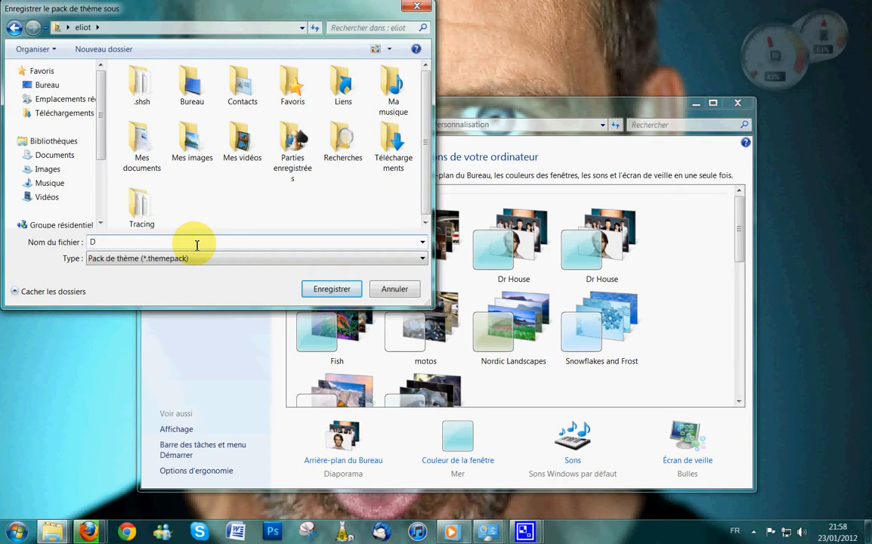
type("Dr House")
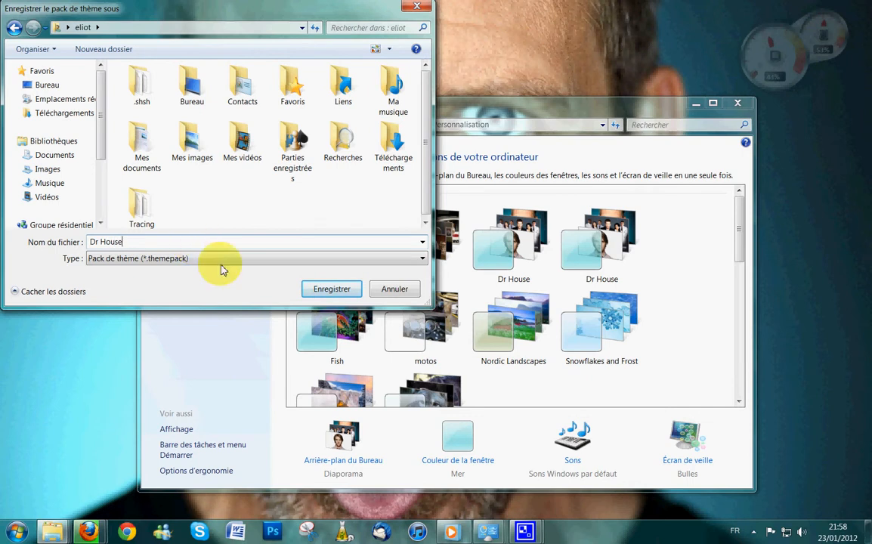
key("Tab")
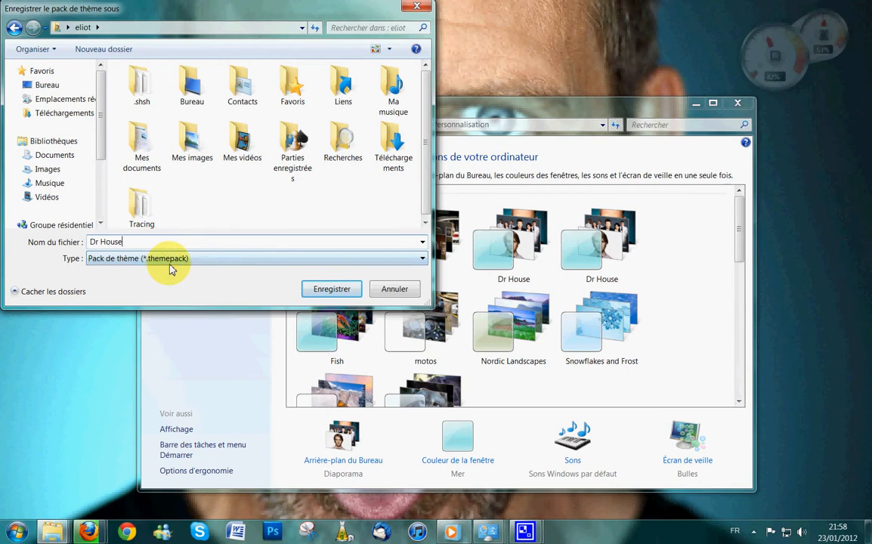
left_click(331, 291)
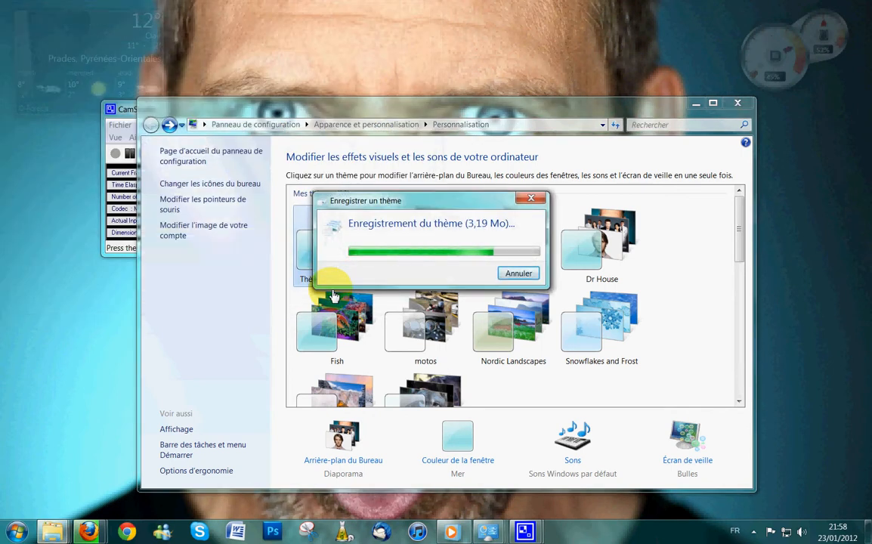
Apply the motos theme and minimize the Personnalisation window to reveal the desktop.
left_click(423, 351)
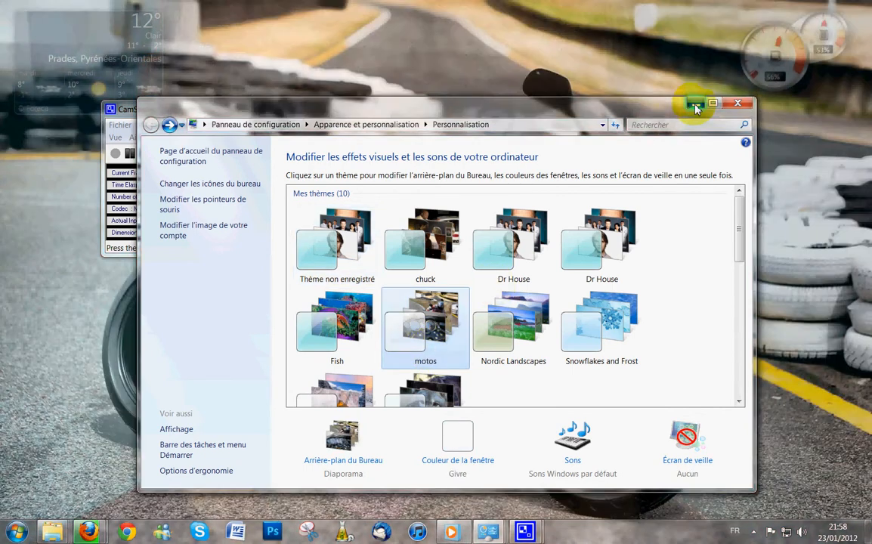
left_click(695, 103)
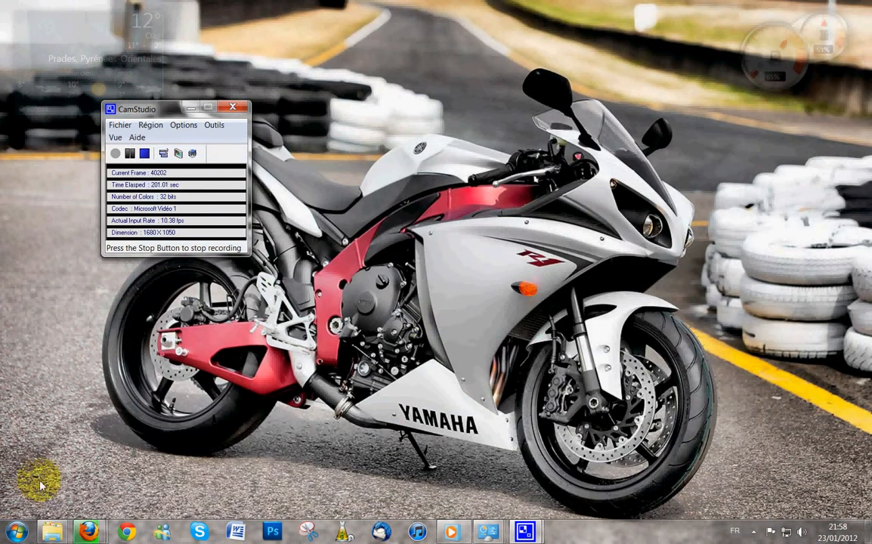
Apply the Dr House.themepack file from the personal user folder and minimize the Personnalisation window.
left_click(17, 532)
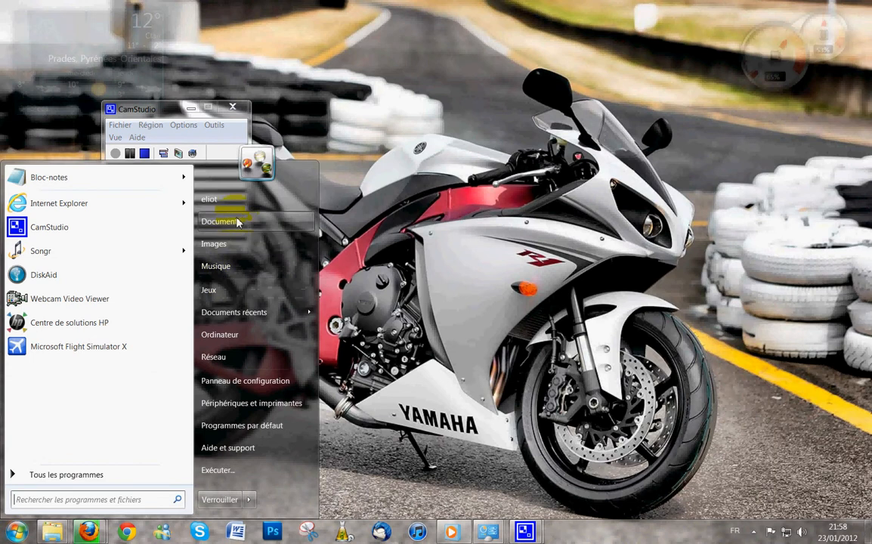
left_click(229, 138)
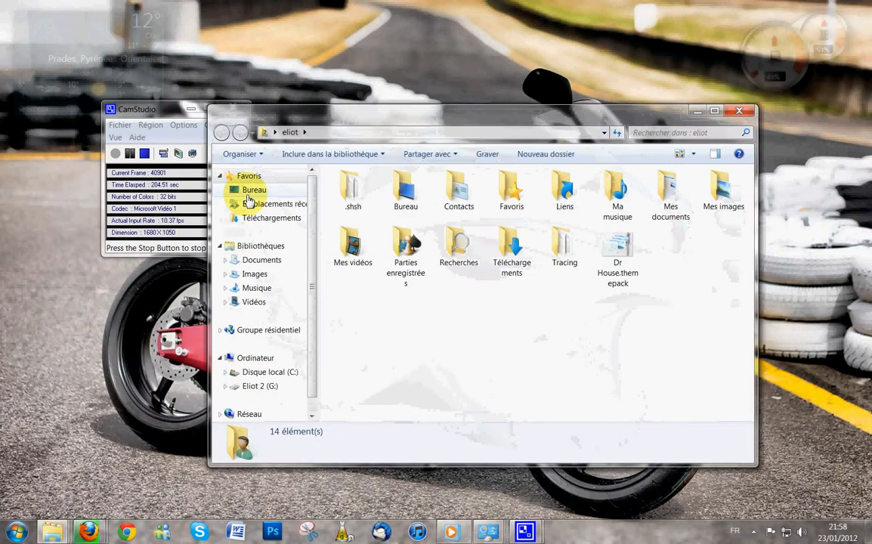
left_click(626, 263)
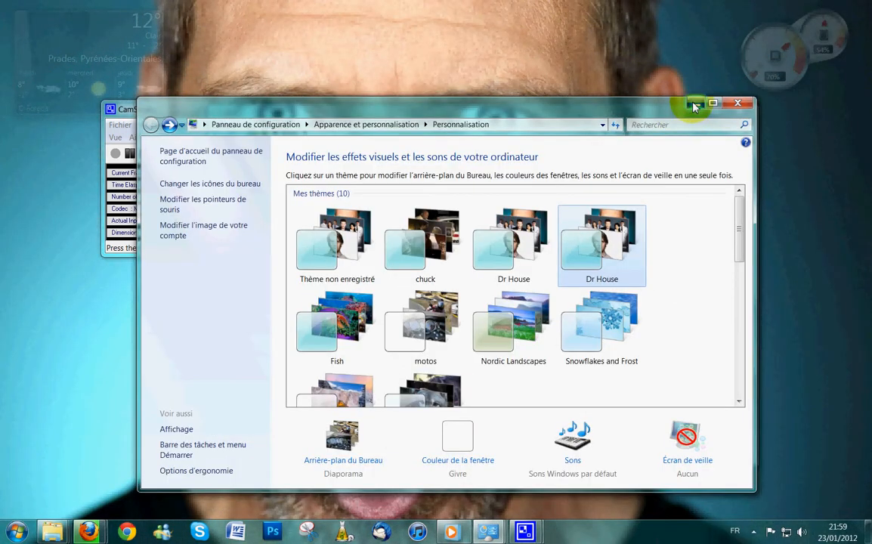
left_click(694, 105)
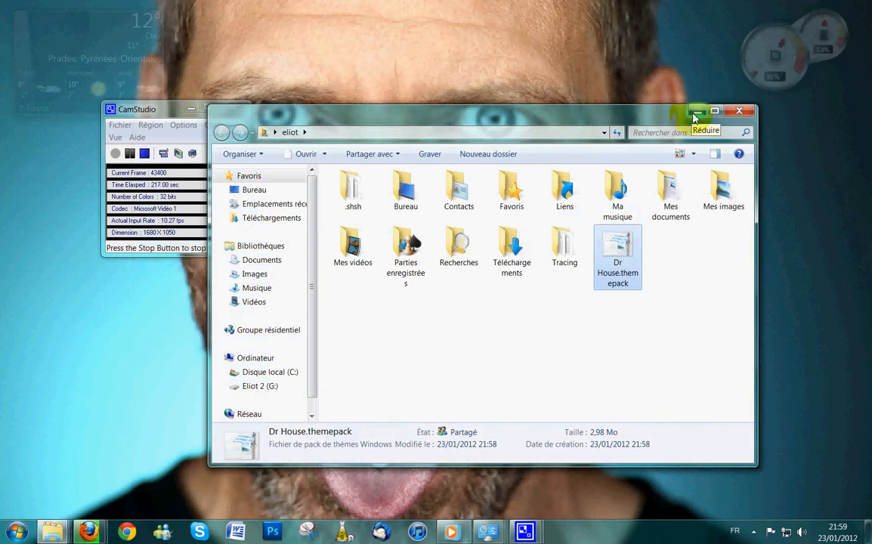
Switch to the Firefox window showing the Eliot dépannage Informatique website.
left_click(87, 533)
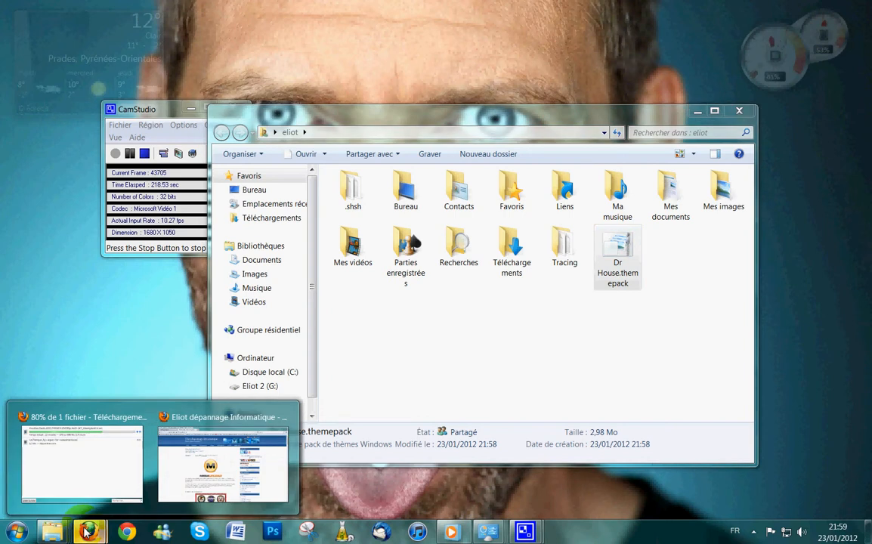
mouse_move(165, 492)
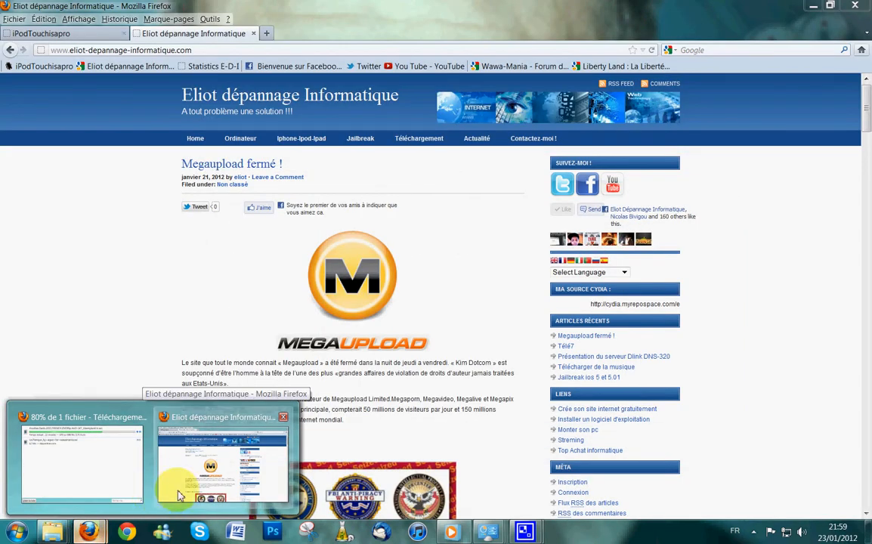
left_click(179, 494)
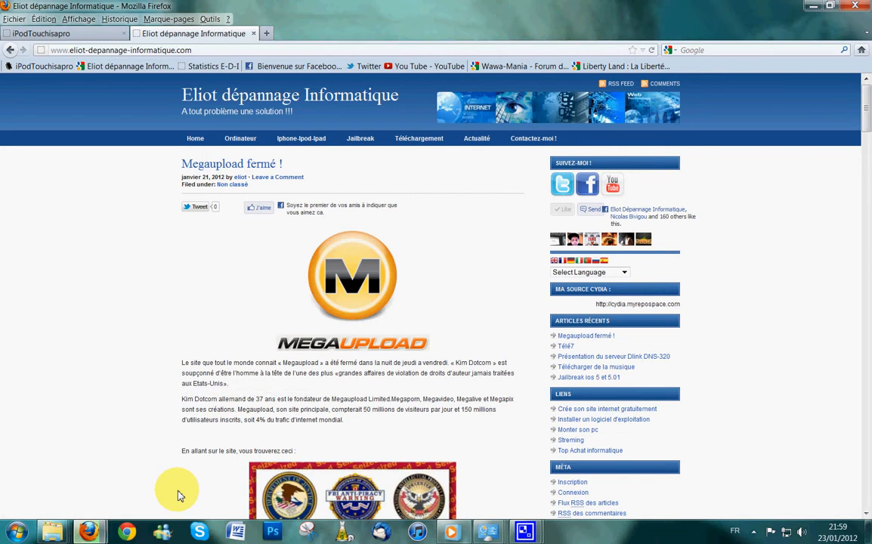